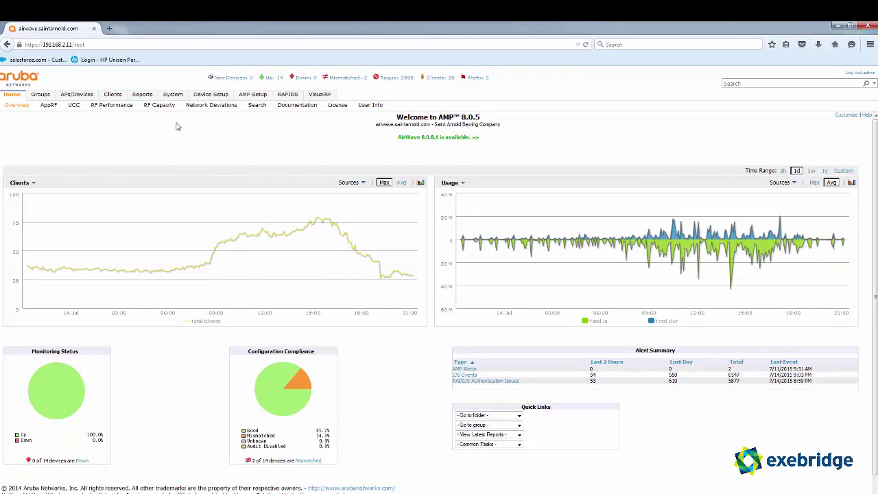
- Review the RF Capacity charts for both radio bands and the RF Performance overview of the clients
{"action": "left_click", "coordinate": [160, 105]}
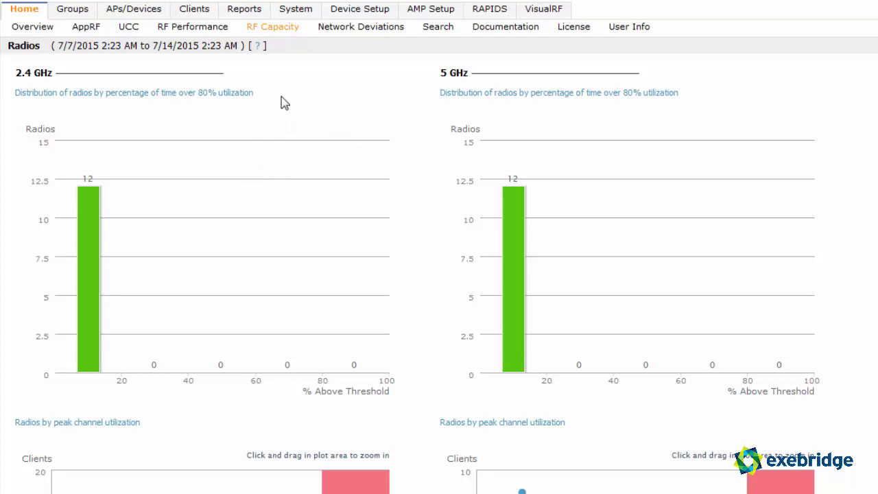
{"action": "left_click", "coordinate": [215, 29]}
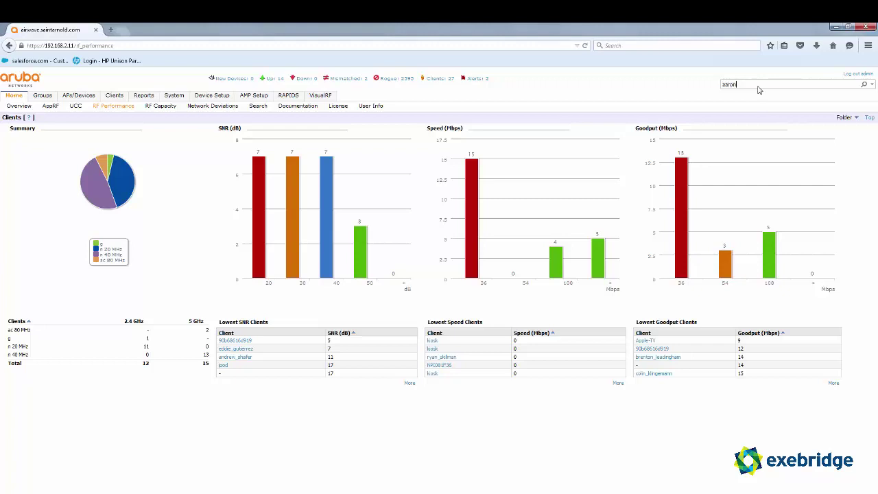
- Search for clients by the person's first name and open the diagnostics of the matching OS X device, including its usage chart
{"action": "key", "text": "Return"}
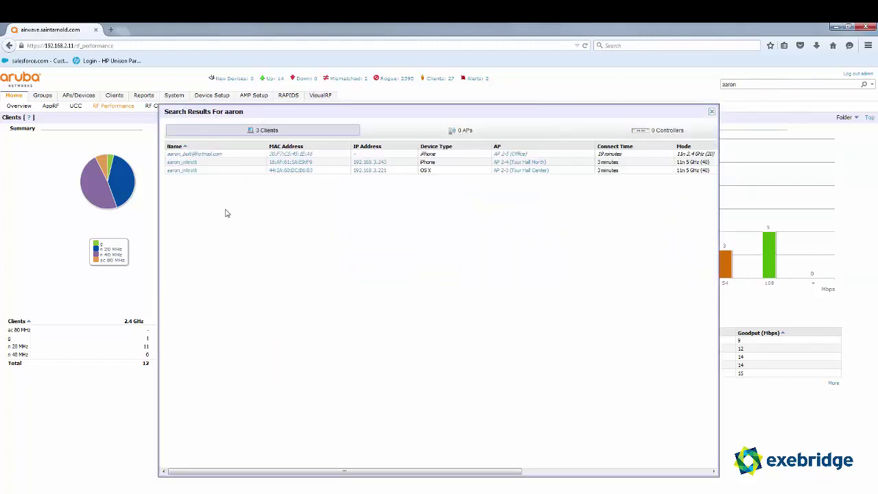
{"action": "left_click", "coordinate": [281, 170]}
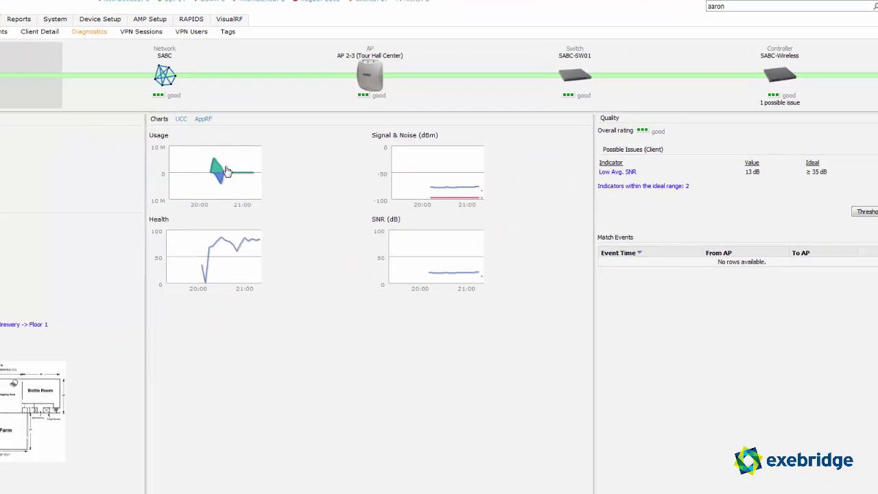
{"action": "mouse_move", "coordinate": [219, 170]}
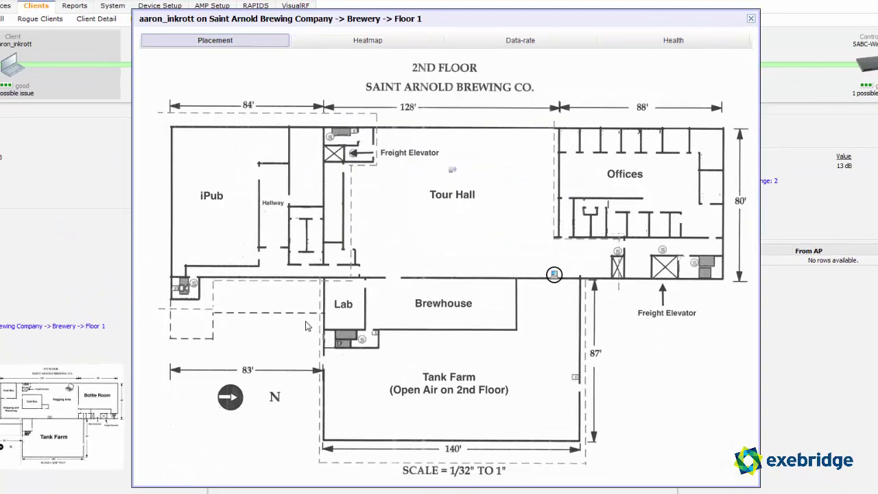
- Check the Heatmap and Data-rate overlays on the client's floor plan, and close the floor plan
{"action": "left_click", "coordinate": [387, 36]}
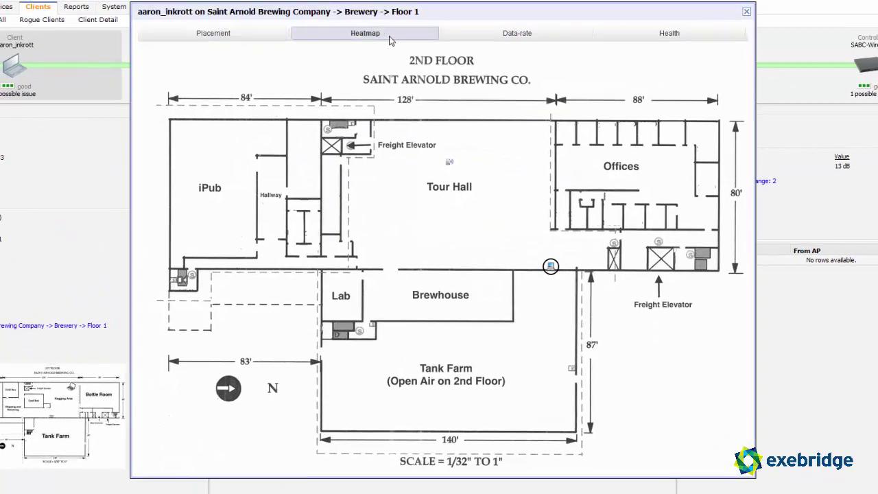
{"action": "left_click", "coordinate": [515, 36]}
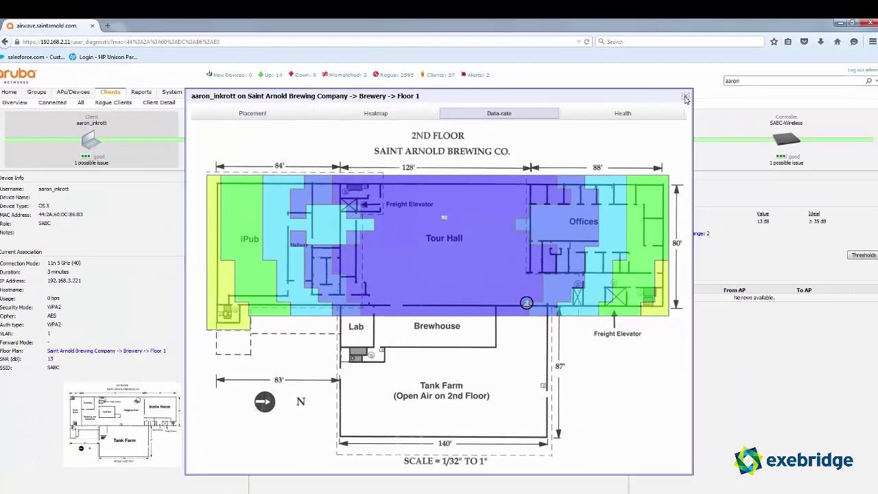
{"action": "left_click", "coordinate": [746, 11]}
- Open the client's detail page and examine the mode, channel bandwidth and SSID of its current association
{"action": "left_click", "coordinate": [162, 107]}
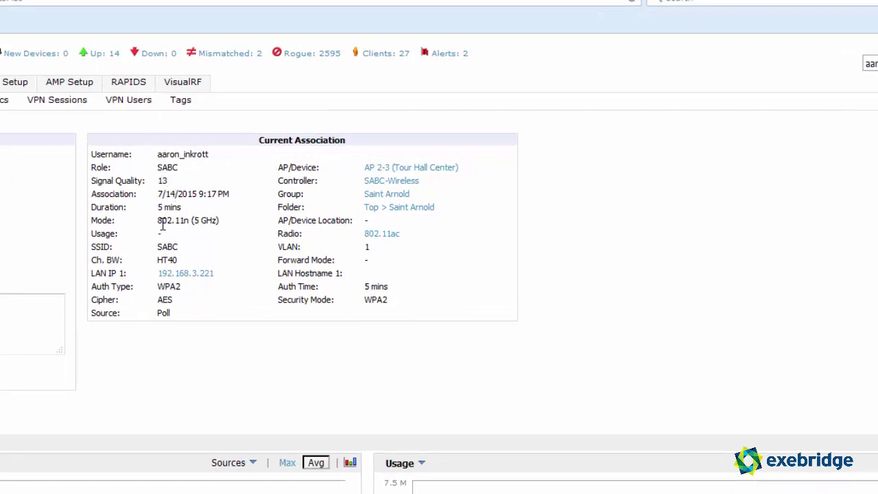
{"action": "left_click_drag", "start_coordinate": [158, 206], "coordinate": [222, 219]}
{"action": "double_click", "coordinate": [159, 259]}
{"action": "double_click", "coordinate": [175, 247]}
- Examine the client's floor location, alert summary, radios that can hear it, UCC calls and association history
{"action": "scroll", "coordinate": [222, 292], "scroll_direction": "down", "scroll_amount": 10}
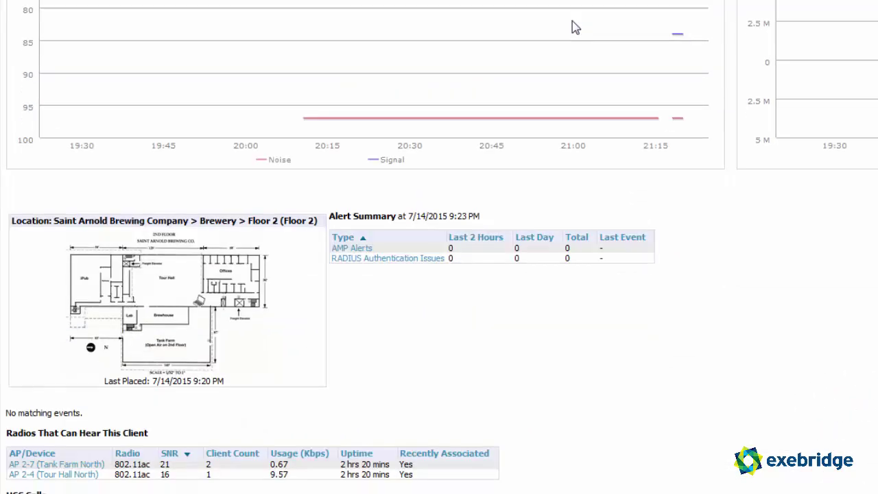
{"action": "scroll", "coordinate": [575, 28], "scroll_direction": "down", "scroll_amount": 3}
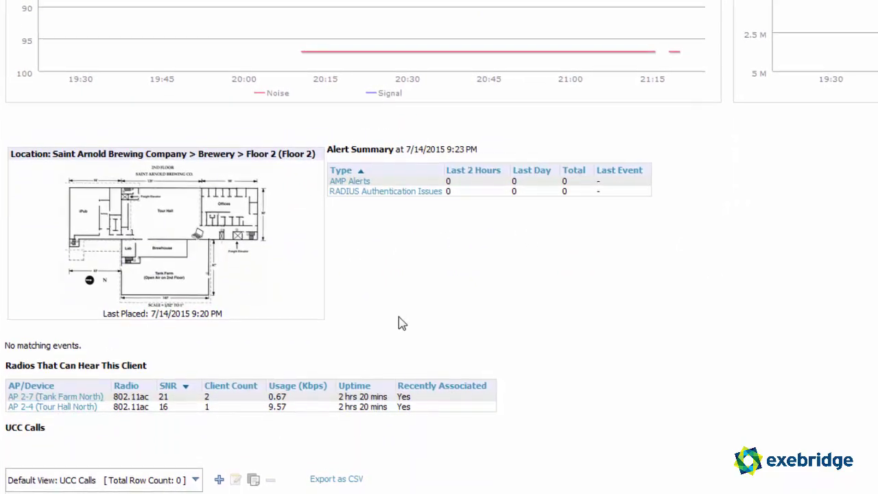
{"action": "scroll", "coordinate": [405, 319], "scroll_direction": "down", "scroll_amount": 3}
{"action": "scroll", "coordinate": [409, 322], "scroll_direction": "down", "scroll_amount": 12}
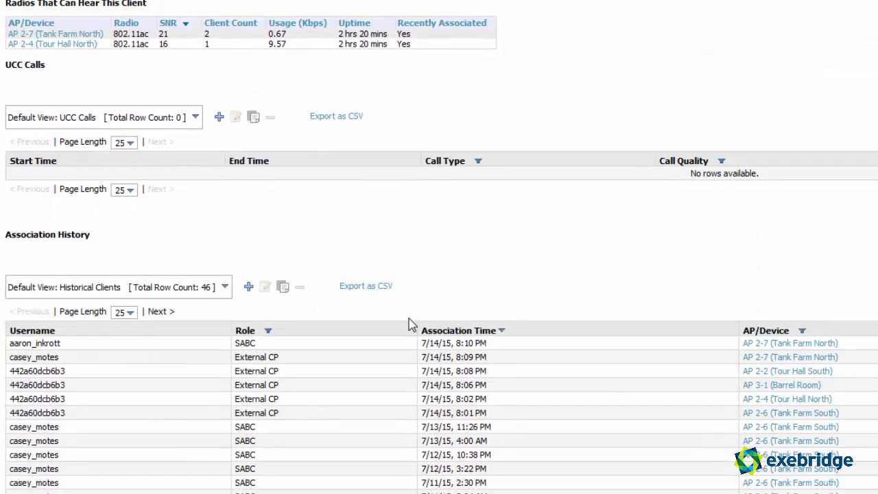
{"action": "scroll", "coordinate": [405, 324], "scroll_direction": "down", "scroll_amount": 2}
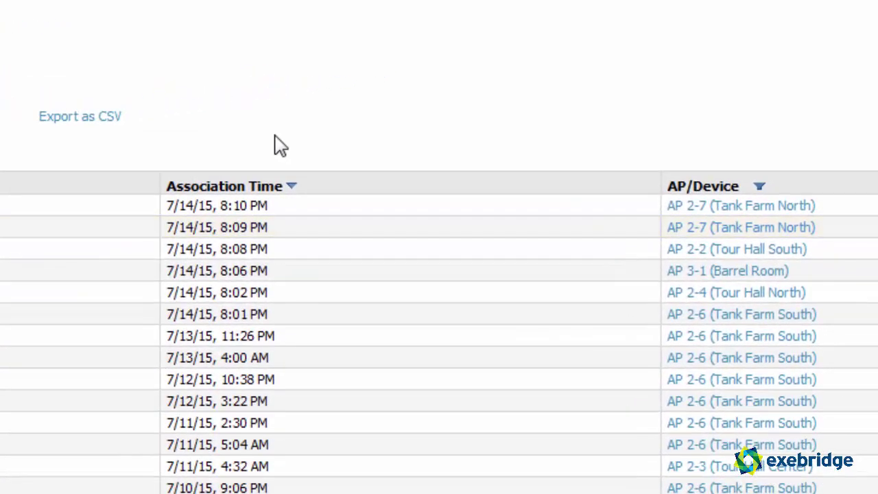
{"action": "left_click", "coordinate": [538, 197]}
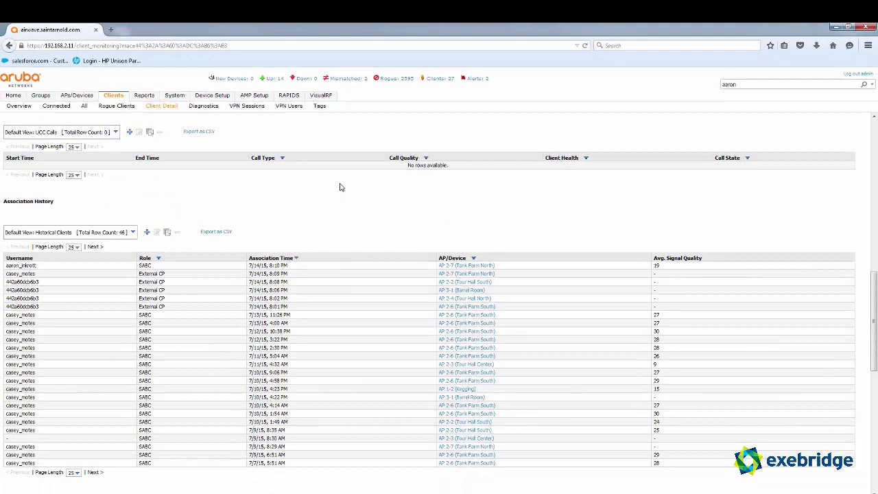
- Open the VisualRF plan of Floor 2 in the Brewery building of the Saint Arnold Brewing Company campus
{"action": "left_click", "coordinate": [322, 95]}
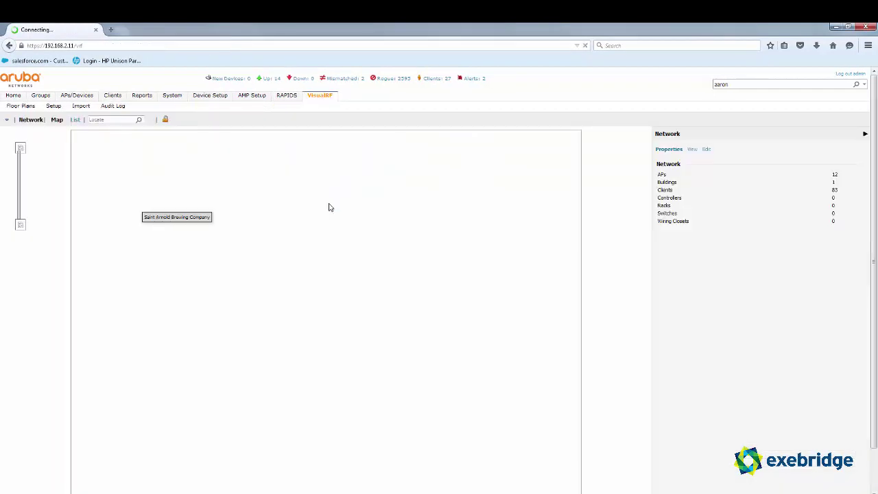
{"action": "left_click", "coordinate": [408, 445]}
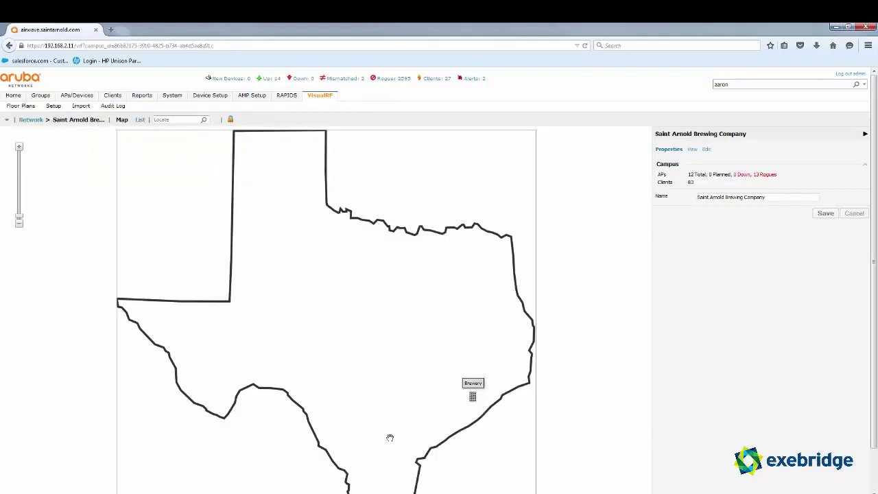
{"action": "double_click", "coordinate": [472, 397]}
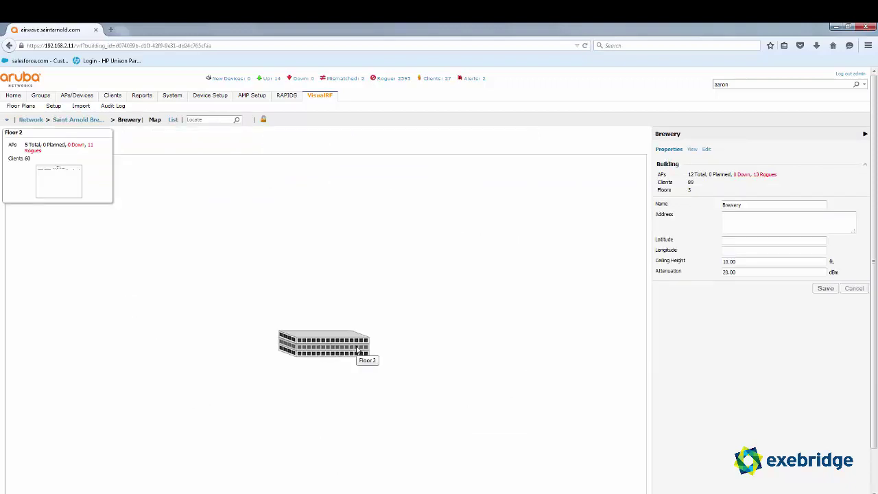
{"action": "double_click", "coordinate": [358, 352]}
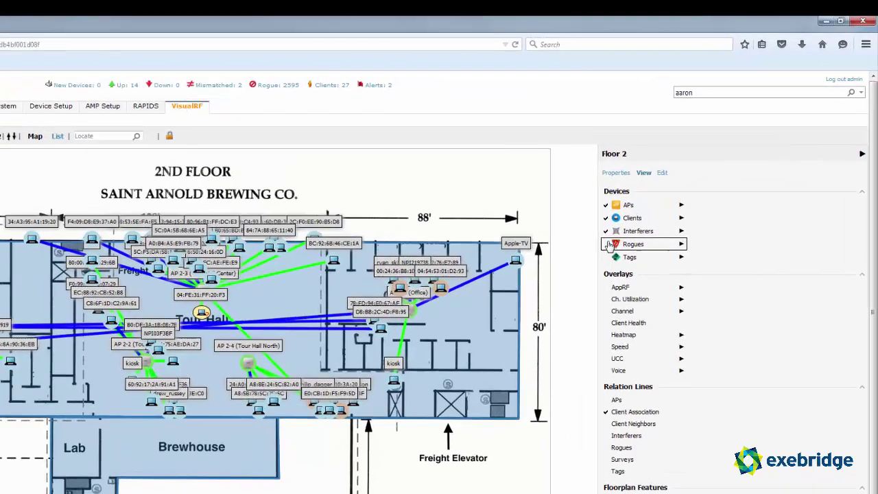
- Reduce the Floor 2 plan to its APs by hiding clients and interferers, and show the clients again
{"action": "left_click", "coordinate": [605, 218]}
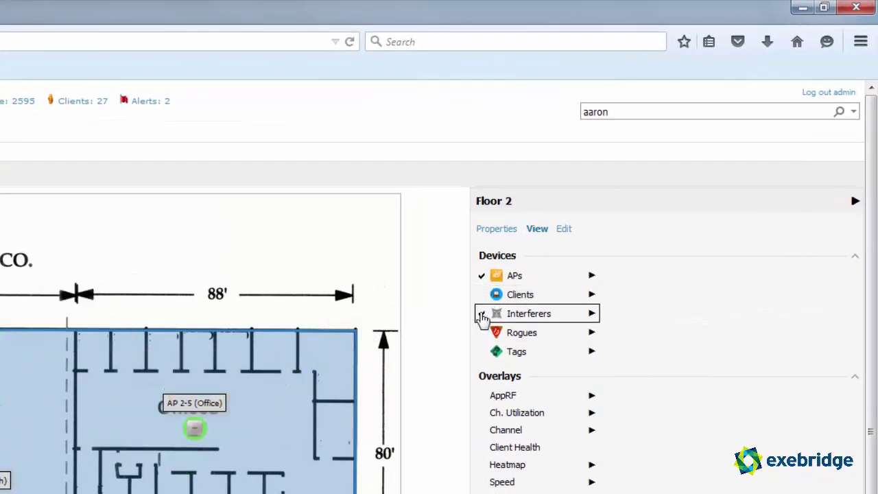
{"action": "left_click", "coordinate": [482, 316]}
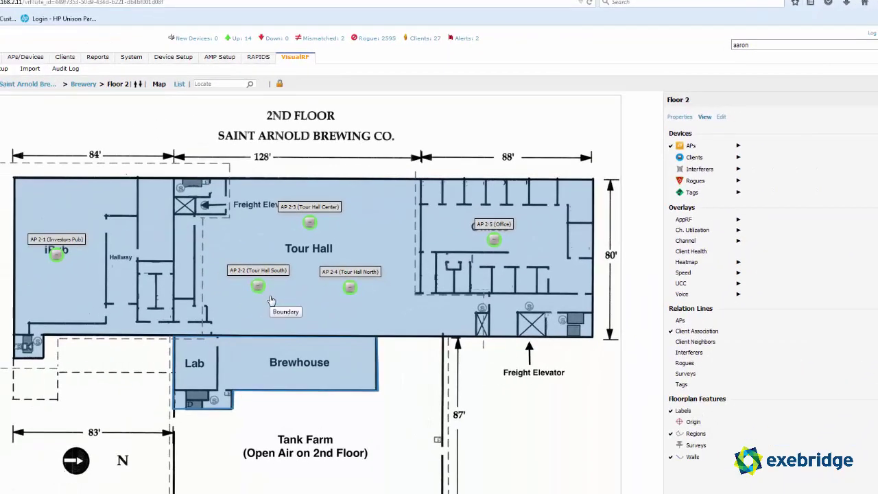
{"action": "left_click", "coordinate": [671, 157]}
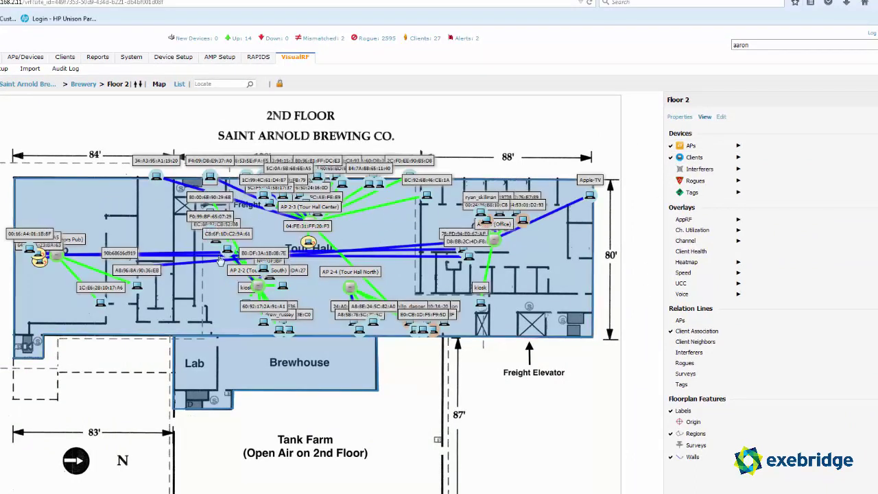
- Inspect individual clients on the Floor 2 plan, one in the Tour Hall and one beside the Hallway, and clear the selection
{"action": "left_click", "coordinate": [227, 251]}
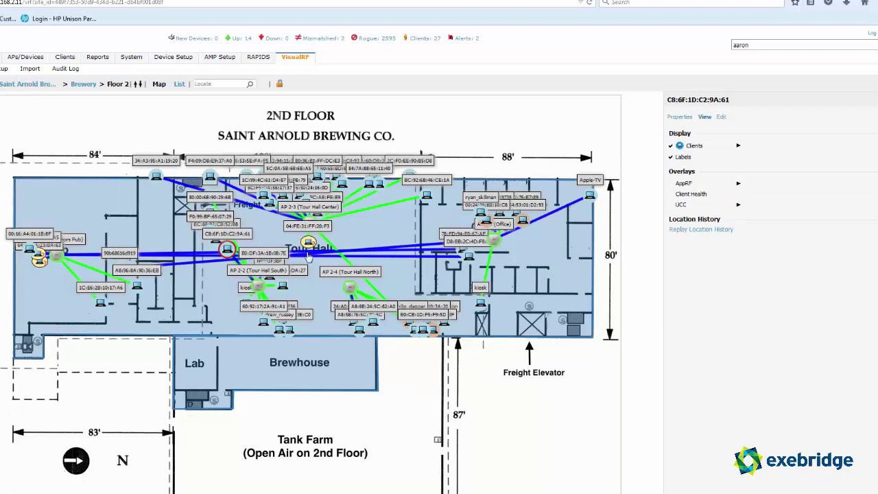
{"action": "left_click", "coordinate": [137, 286]}
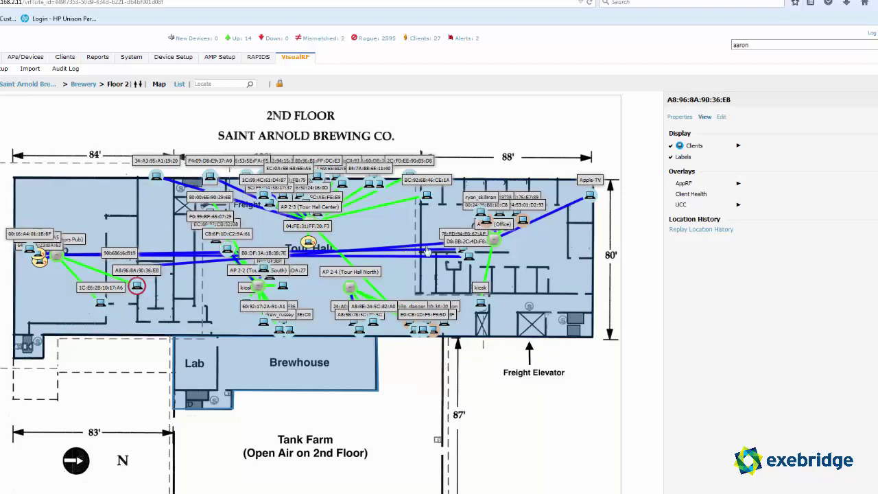
{"action": "left_click", "coordinate": [500, 257]}
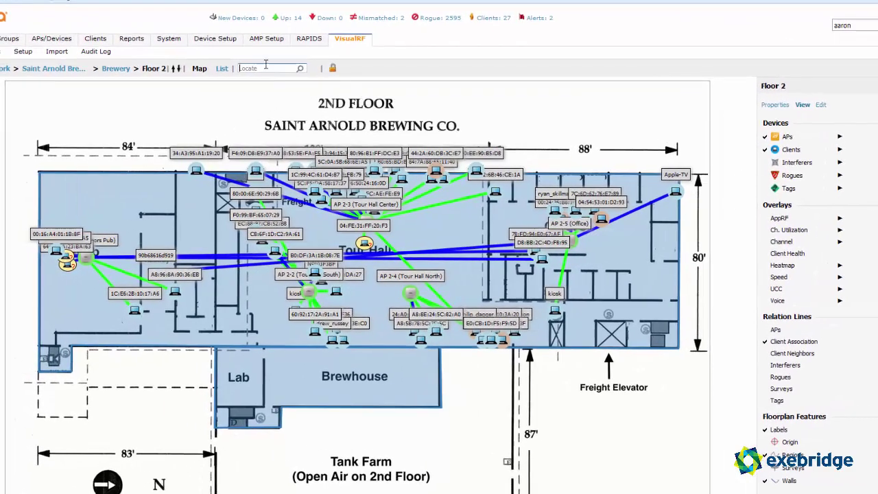
- Locate a client on Floor 2 by the person's surname and focus the plan on that client
{"action": "left_click", "coordinate": [267, 67]}
{"action": "type", "text": "skillman"}
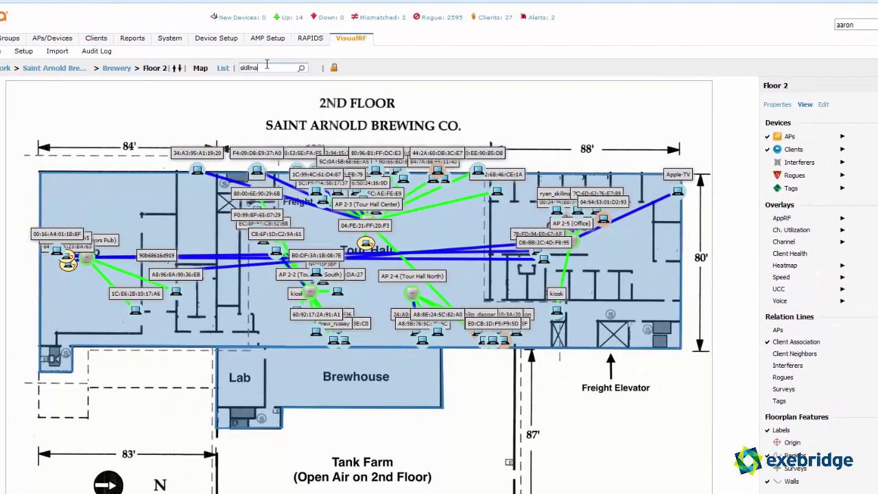
{"action": "key", "text": "Return"}
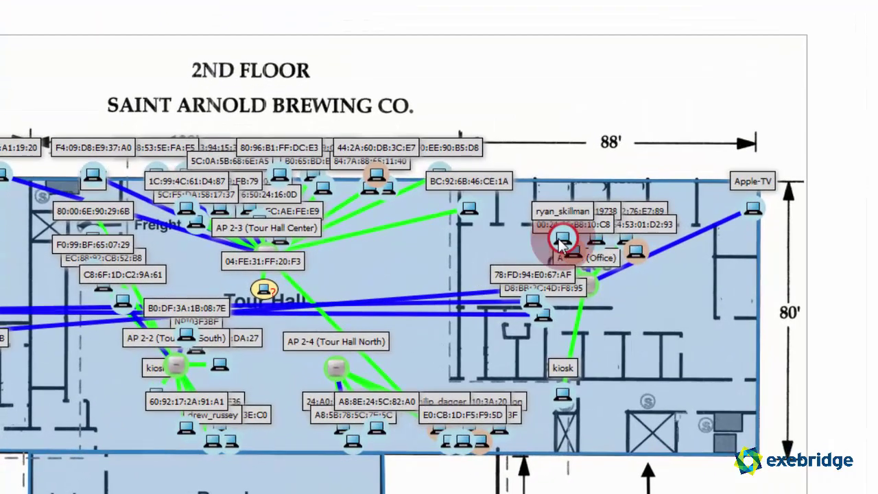
{"action": "right_click", "coordinate": [561, 242]}
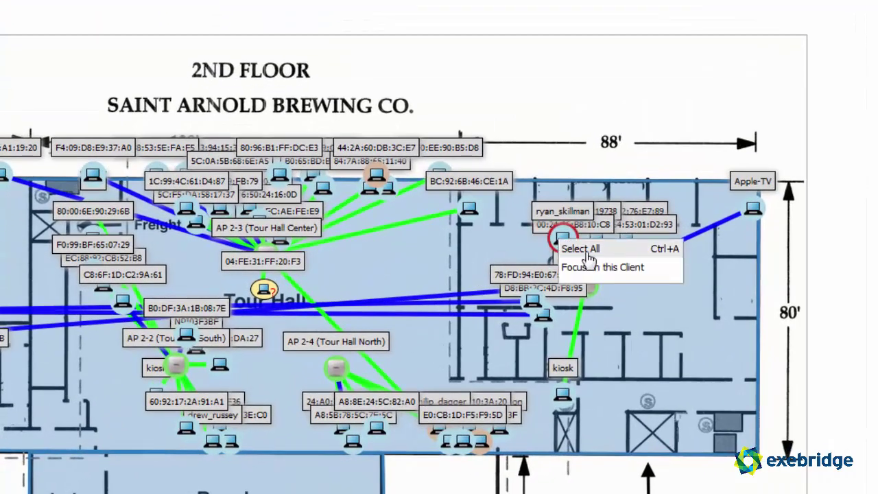
{"action": "left_click", "coordinate": [604, 269]}
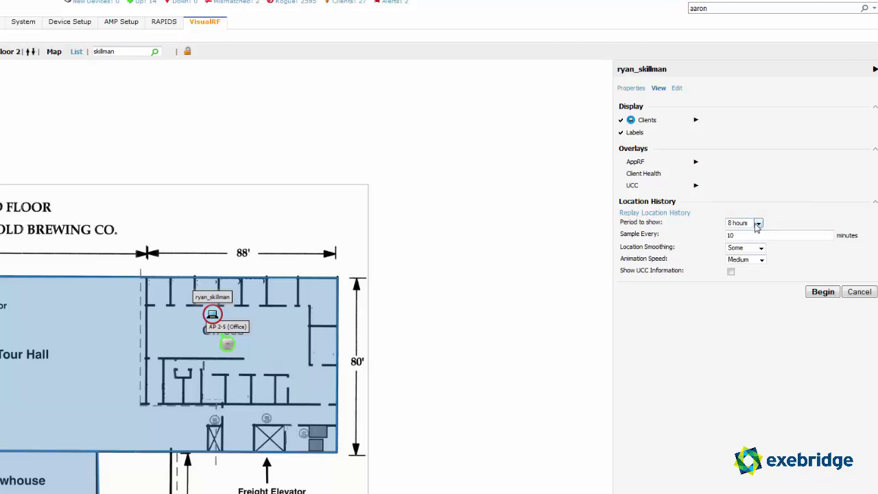
- Replay the focused client's location history over 8 hours, pause it at 5:27 PM and check the timestamp
{"action": "left_click", "coordinate": [816, 292]}
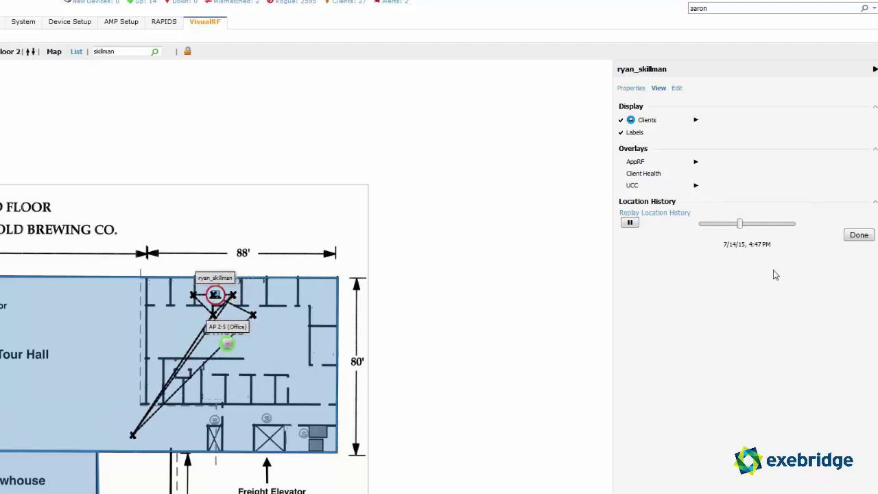
{"action": "left_click", "coordinate": [630, 223]}
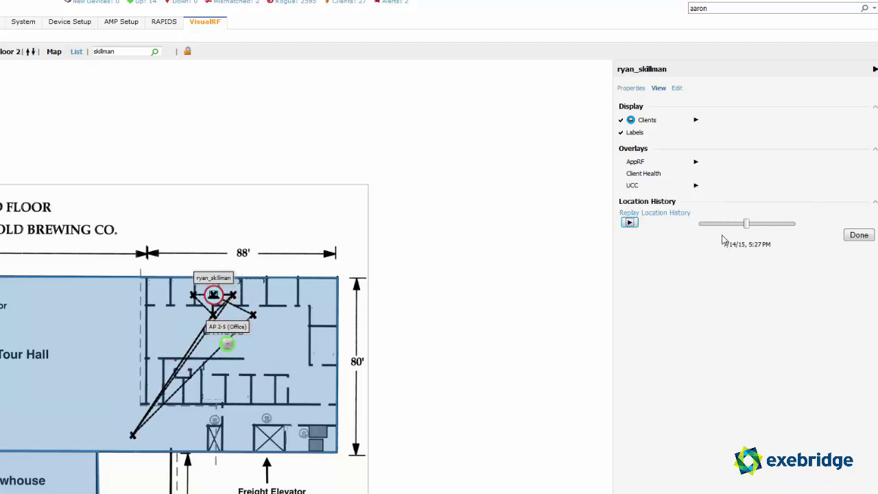
{"action": "left_click_drag", "start_coordinate": [773, 245], "coordinate": [725, 251]}
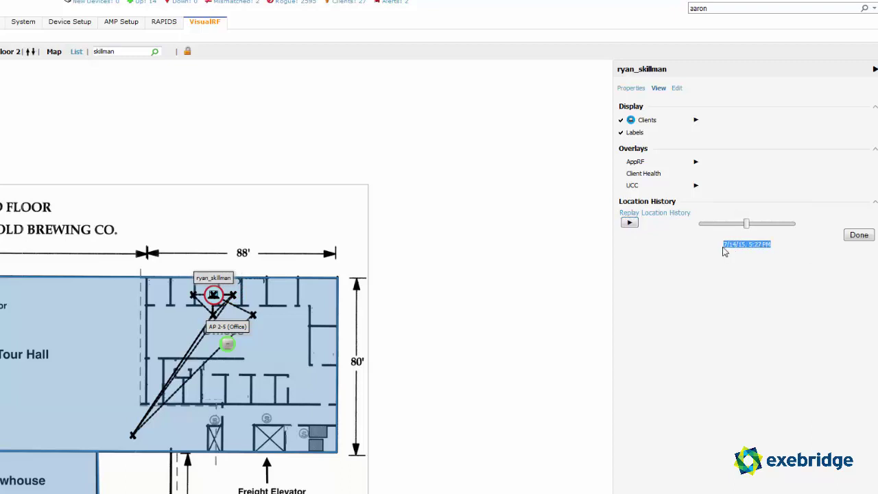
{"action": "left_click", "coordinate": [768, 251]}
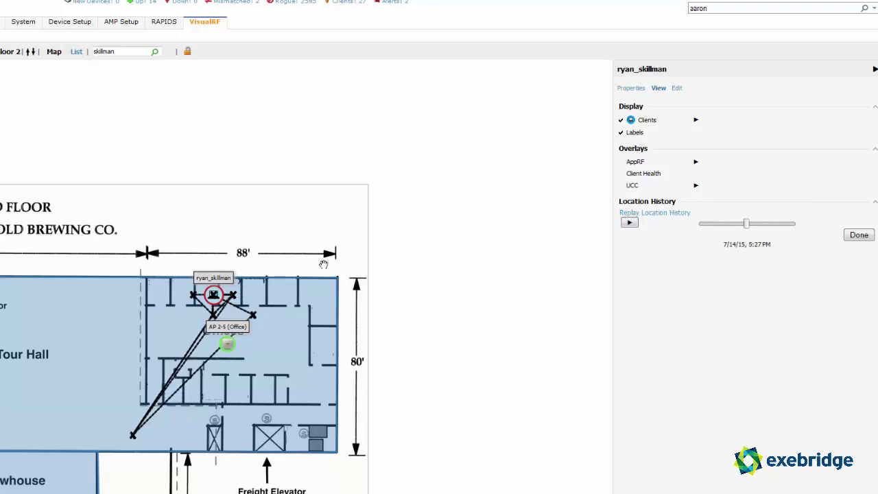